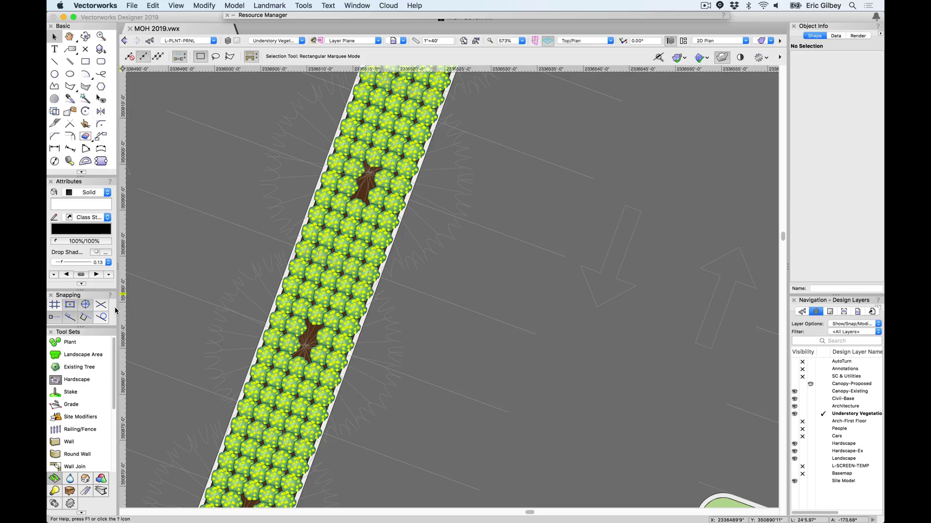
- Select the planting-strip plants and open the Plant tool's preferences for Perennial 06
click(259, 381)
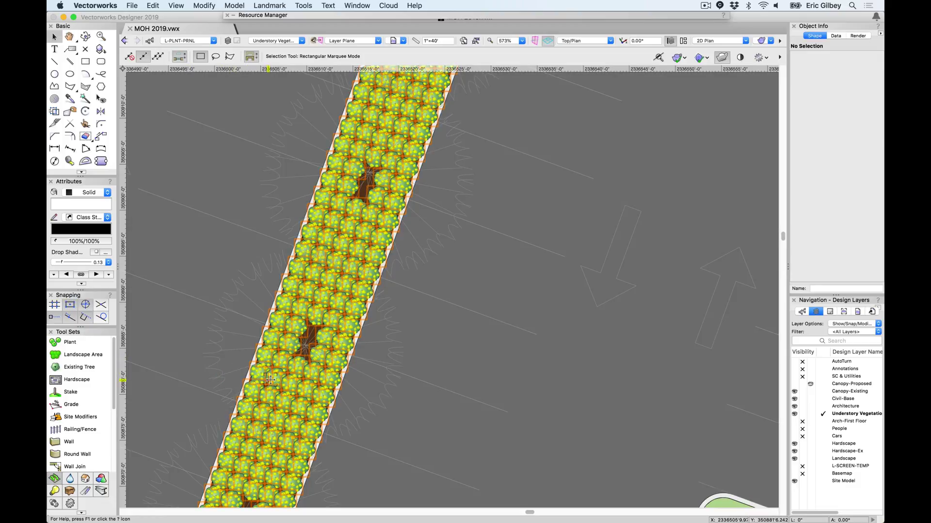
click(78, 348)
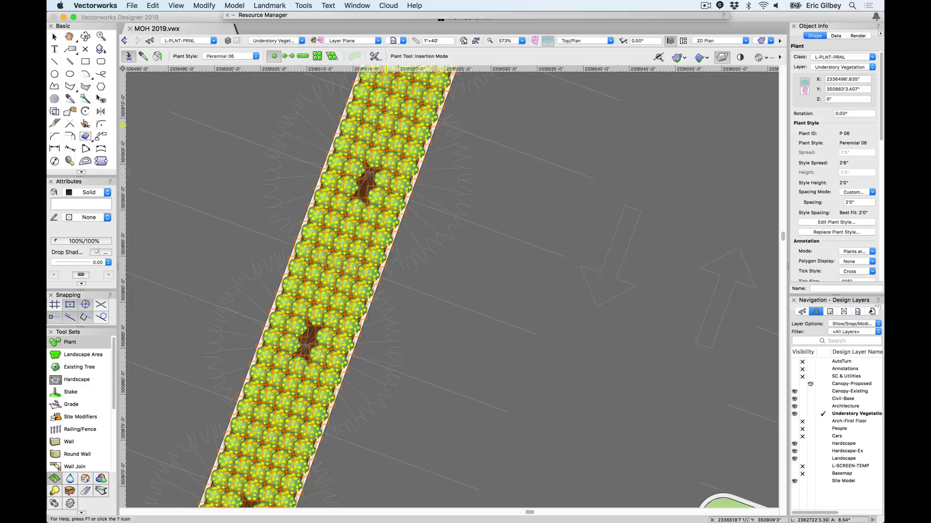
click(378, 57)
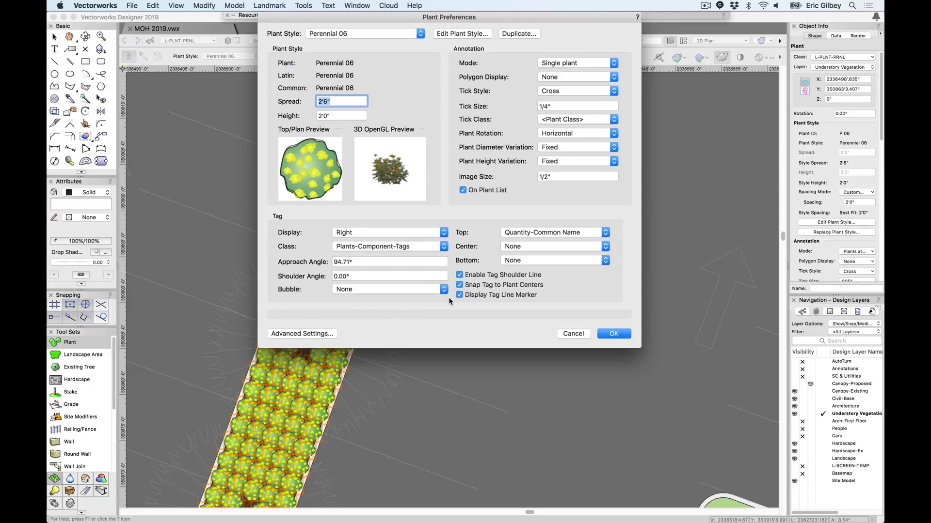
click(302, 333)
click(282, 58)
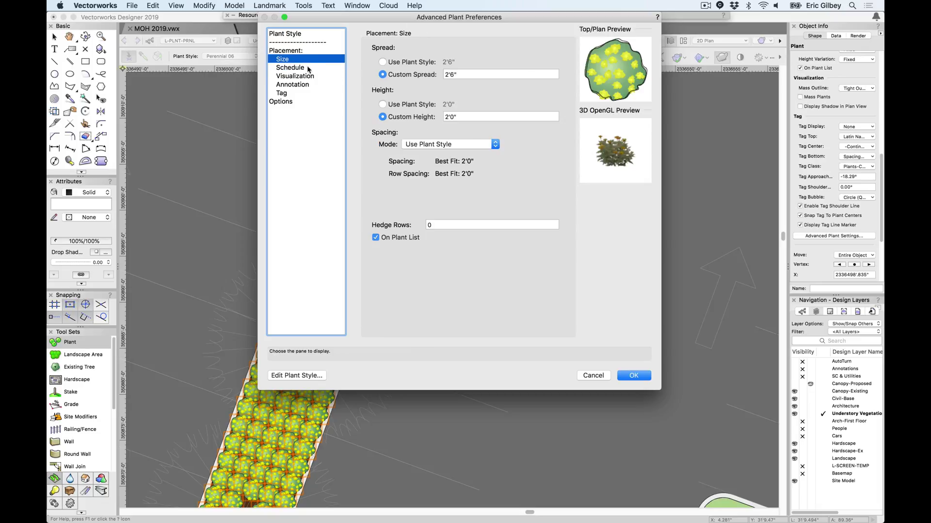
click(290, 67)
click(295, 76)
click(292, 85)
click(282, 93)
click(280, 102)
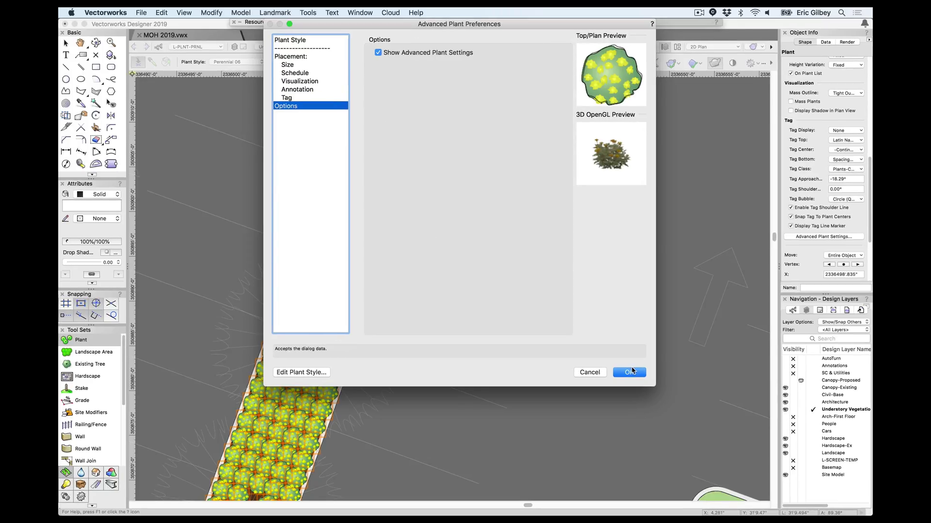
key(Return)
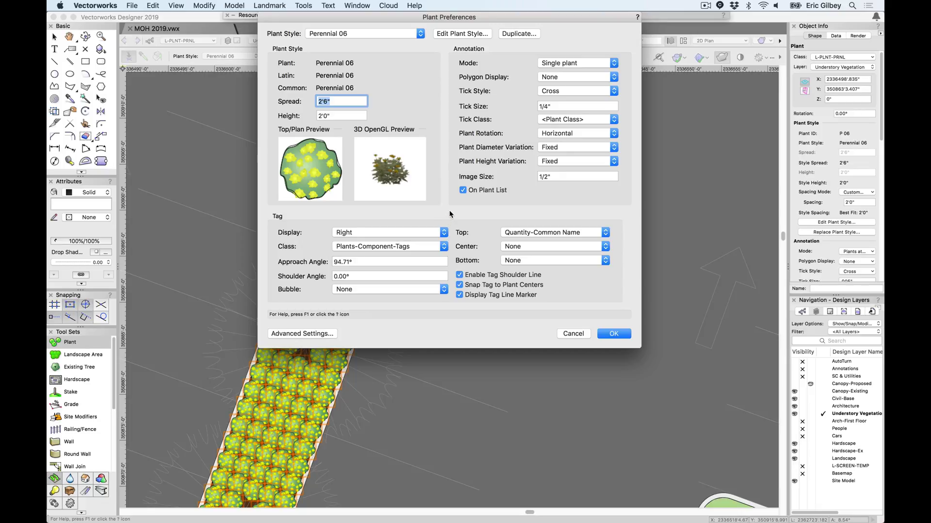
- Open the Perennial 06 plant style in the Plant Style editor
click(463, 33)
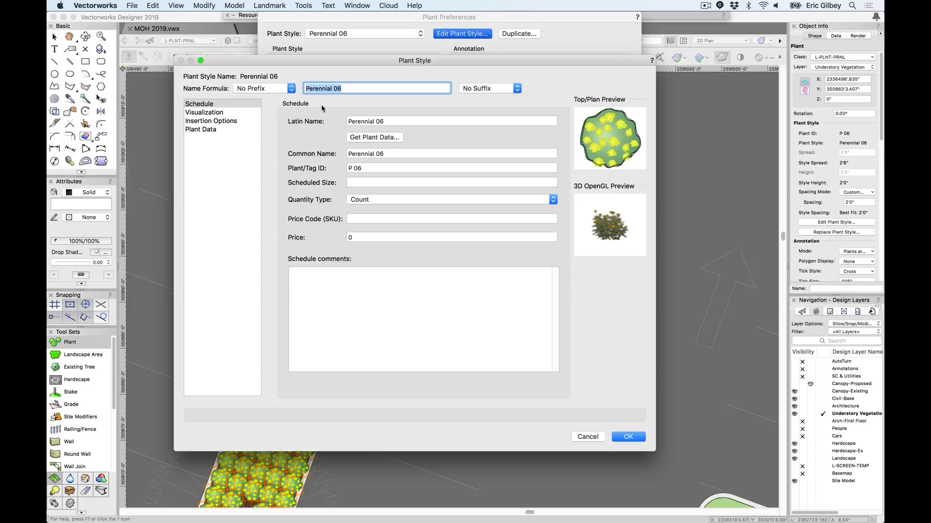
key(Return)
key(Return)
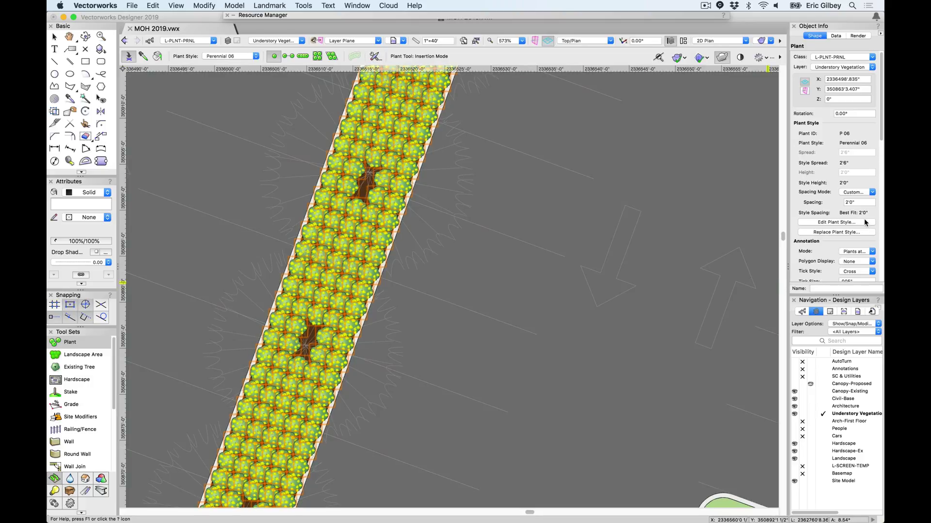
scroll(863, 223, down, 3)
scroll(865, 224, down, 5)
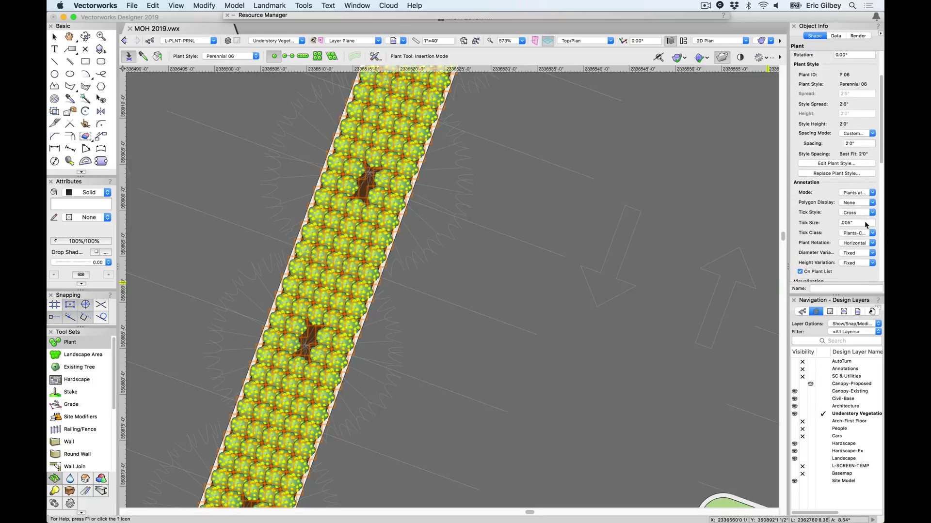
scroll(863, 226, down, 6)
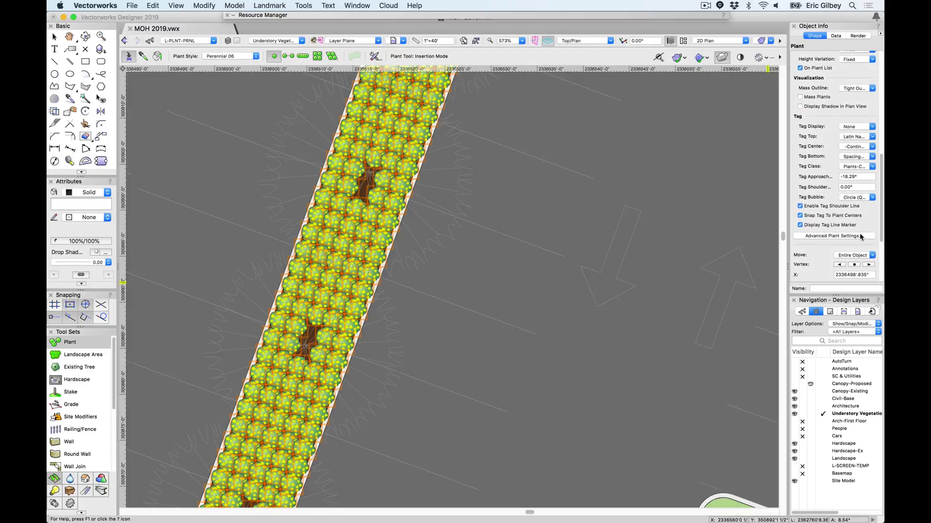
click(853, 127)
key(Escape)
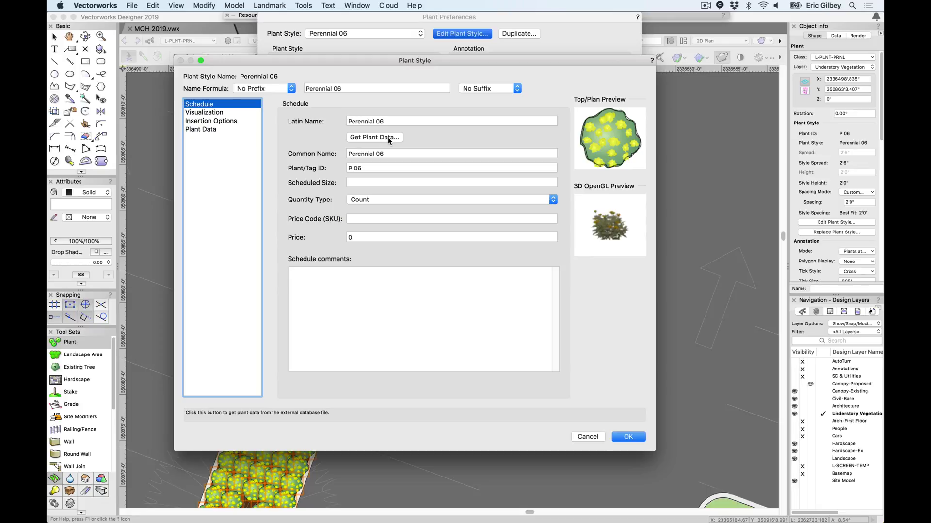
- Get plant data from the Perennials catalog, skip making a new catalog, and enable Use filter
click(388, 139)
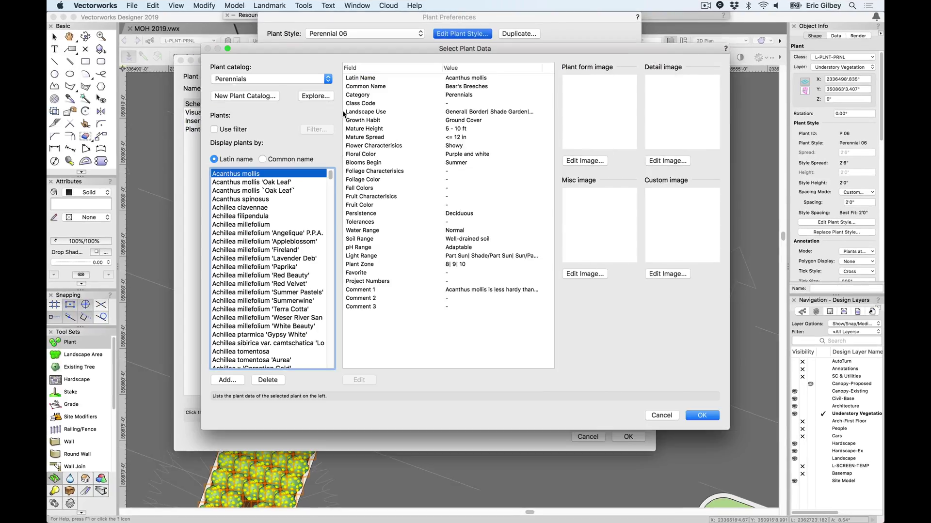
click(314, 84)
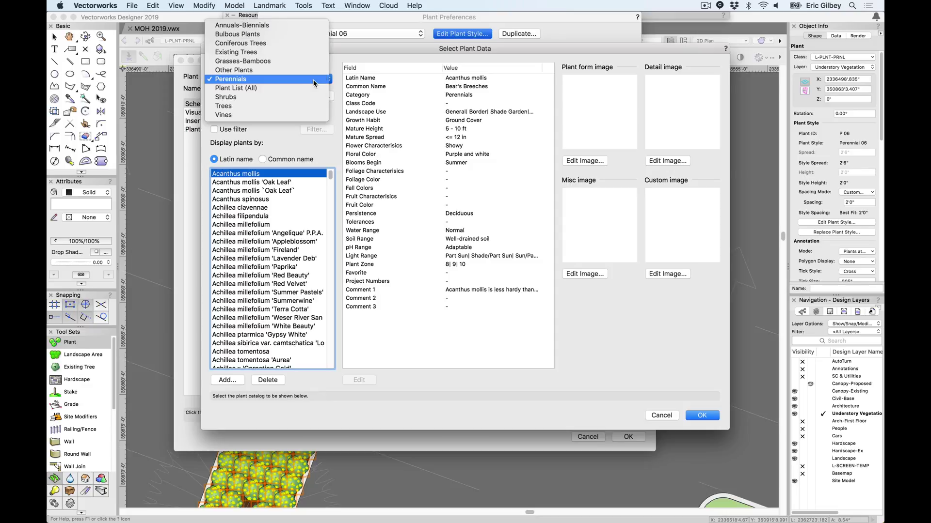
click(314, 83)
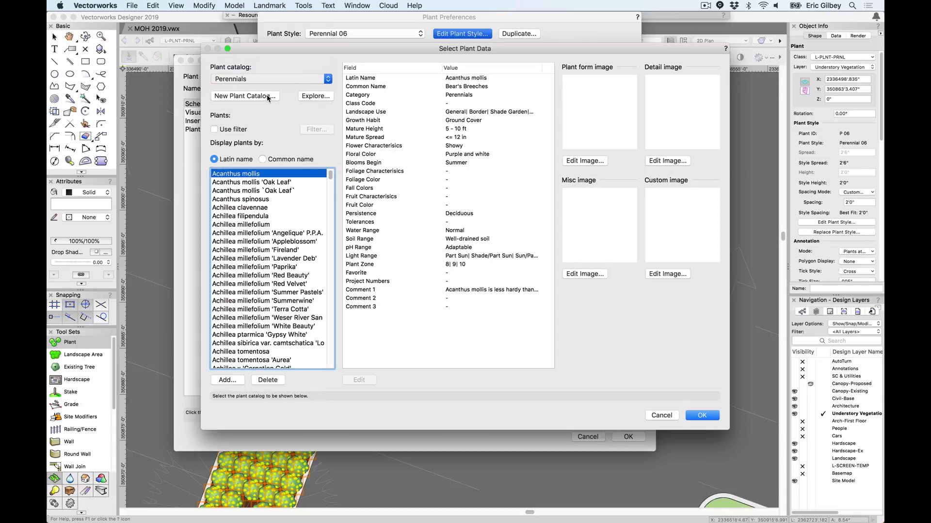
click(270, 97)
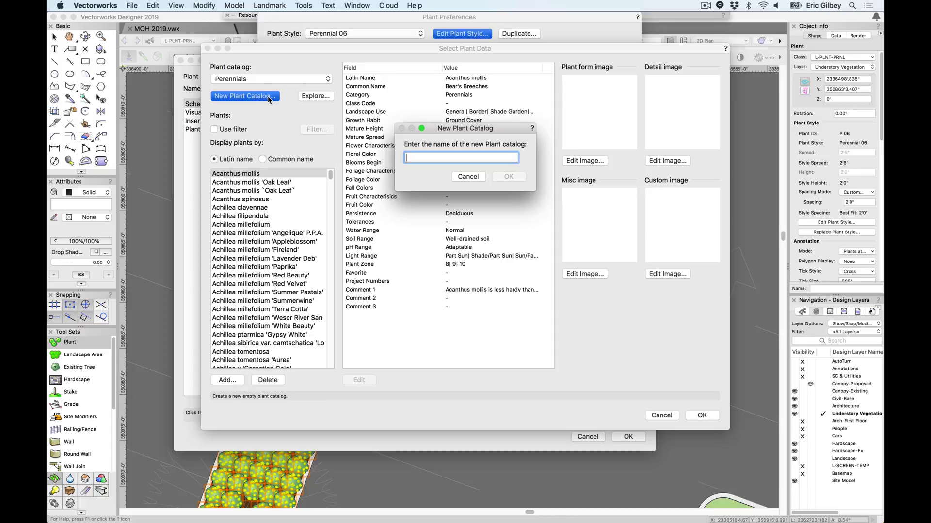
click(479, 178)
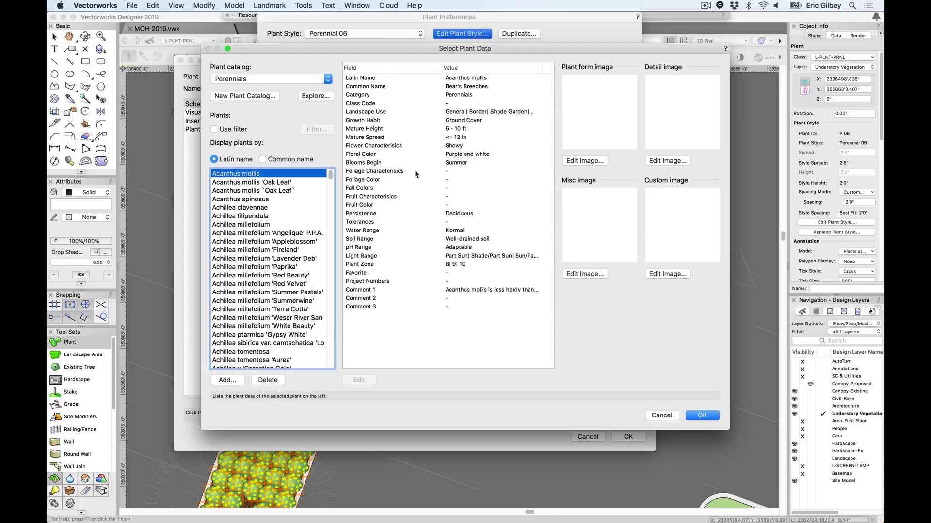
click(234, 131)
- Filter the Perennials list by Floral Color like existing value Yellow
click(317, 130)
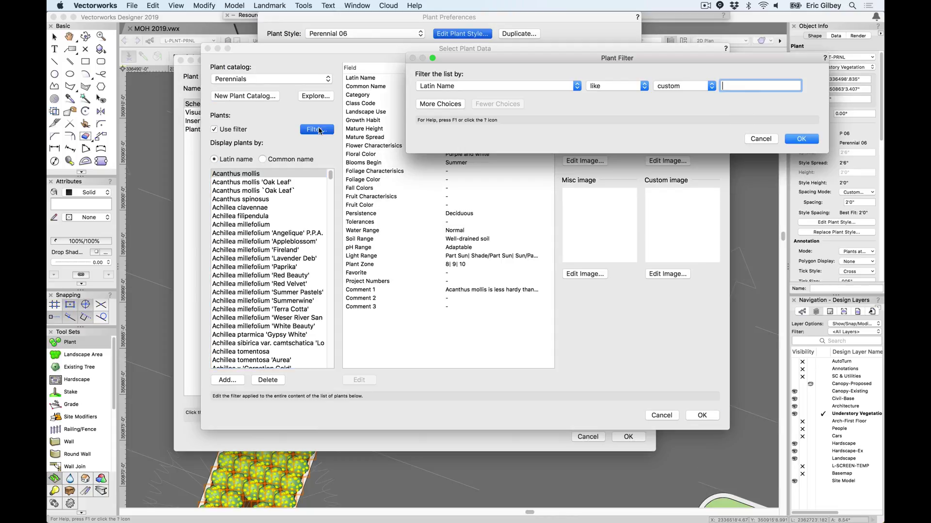
click(448, 87)
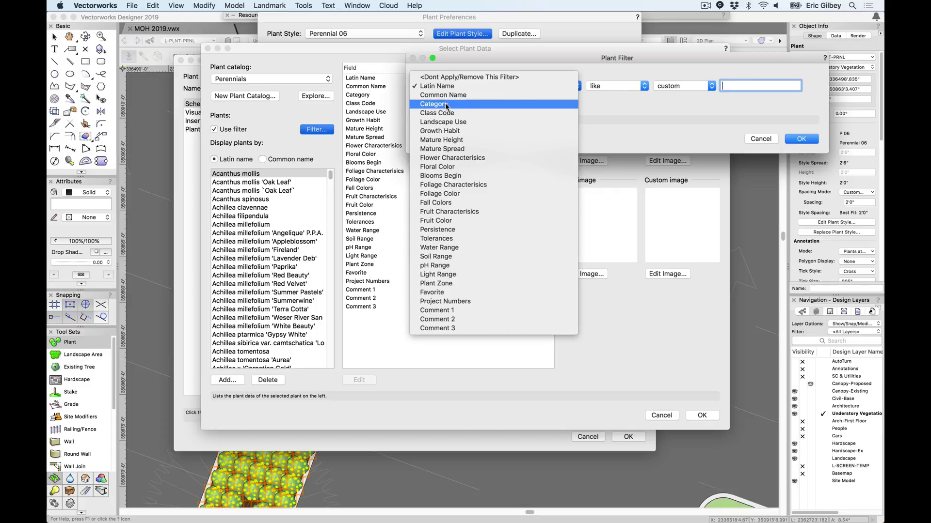
click(443, 167)
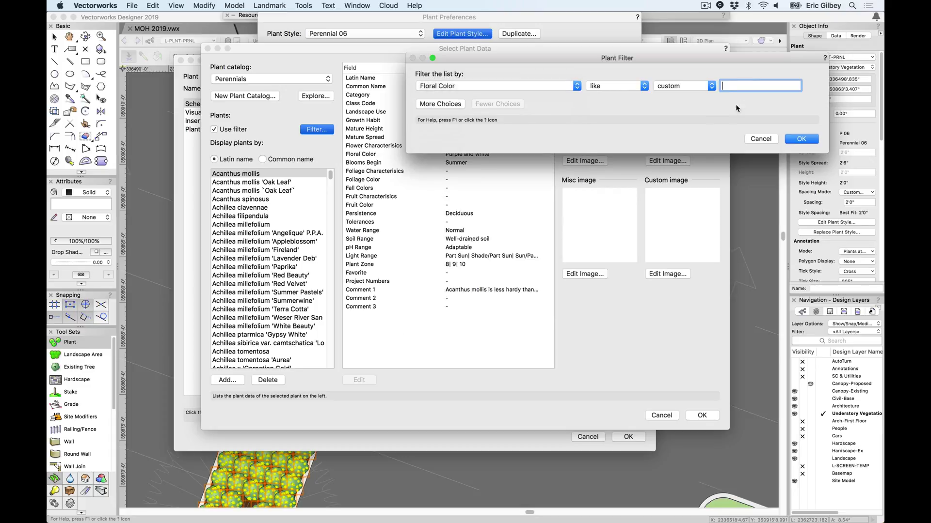
click(705, 87)
click(676, 96)
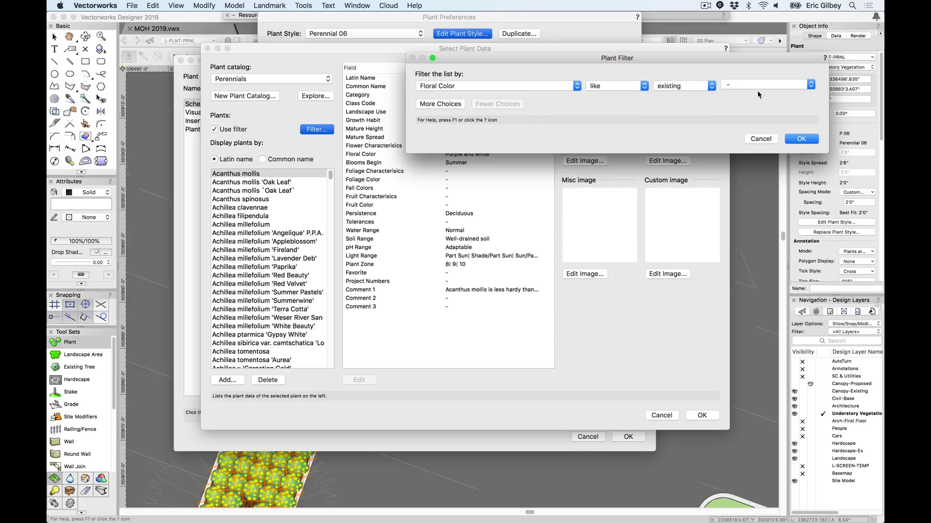
click(769, 85)
click(722, 153)
click(801, 139)
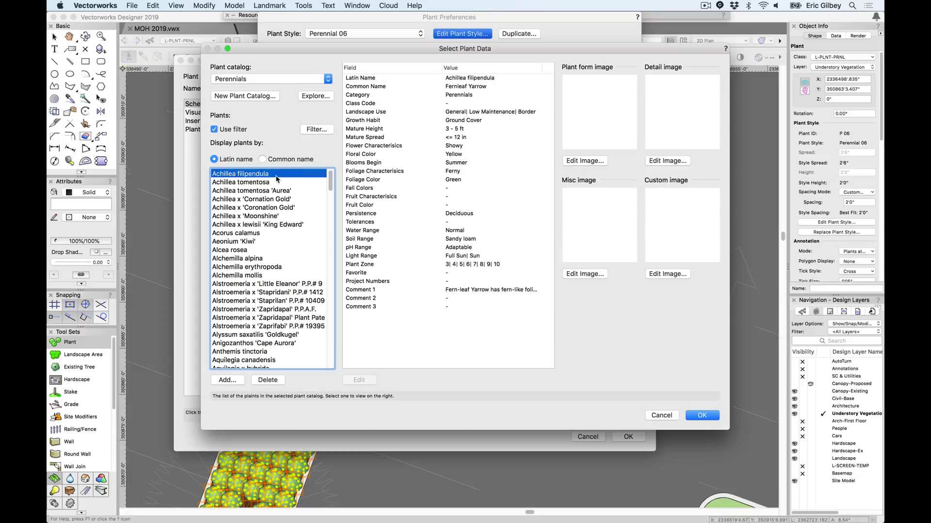
- Add Heliopsis from Online: Proven Winners 2016: Catalog and assign it to the plant style
click(228, 380)
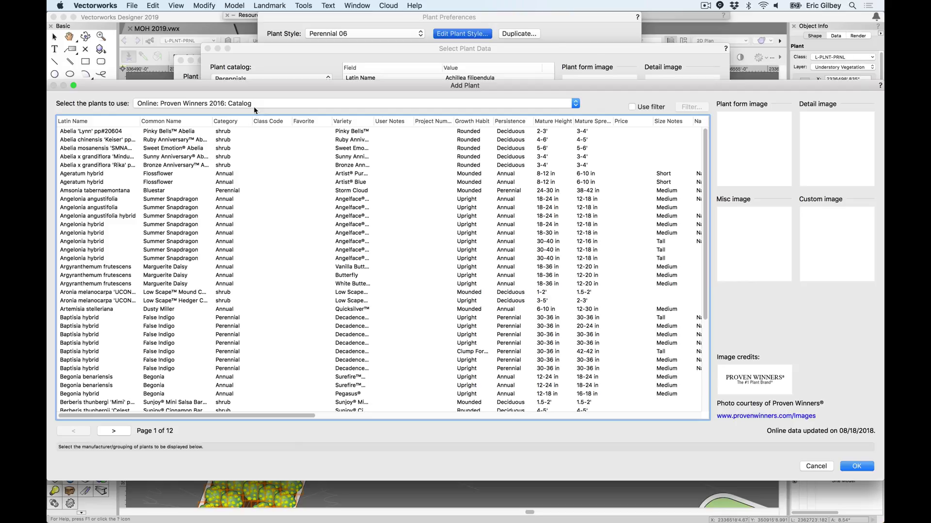
click(257, 105)
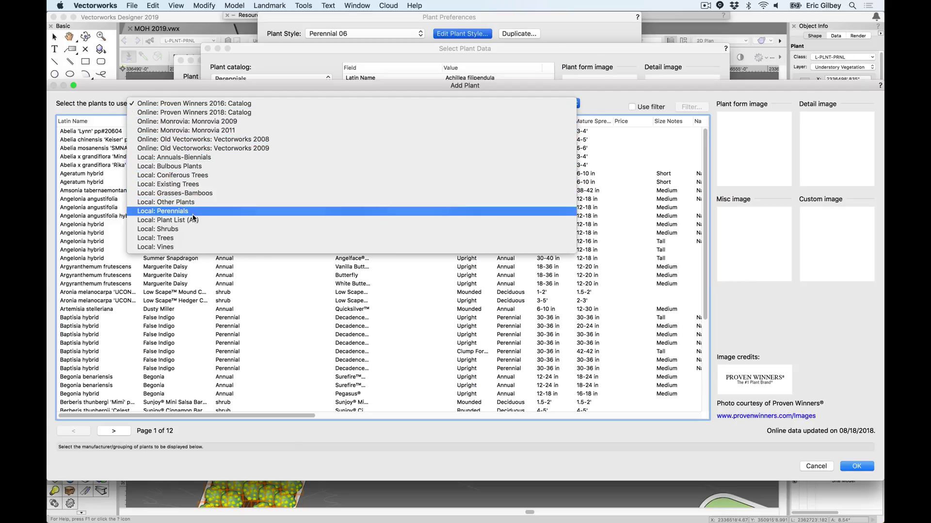
click(256, 104)
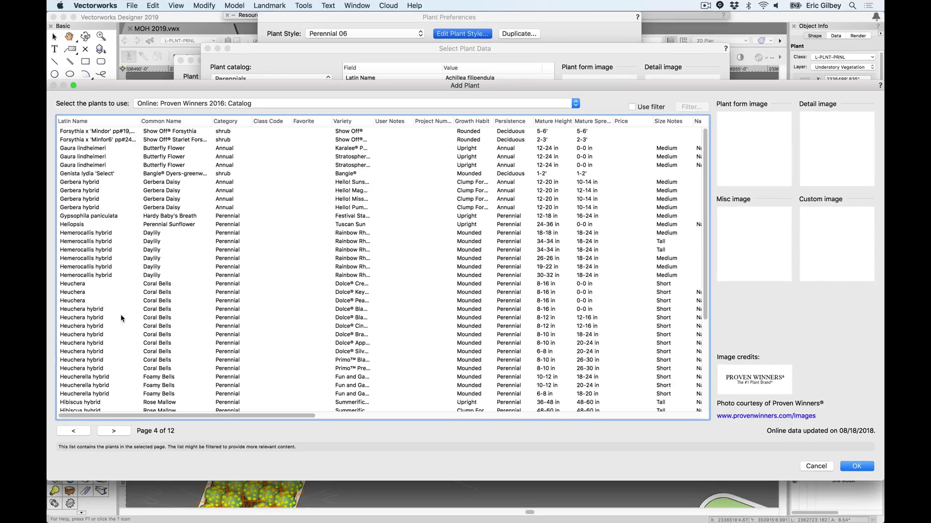
click(116, 226)
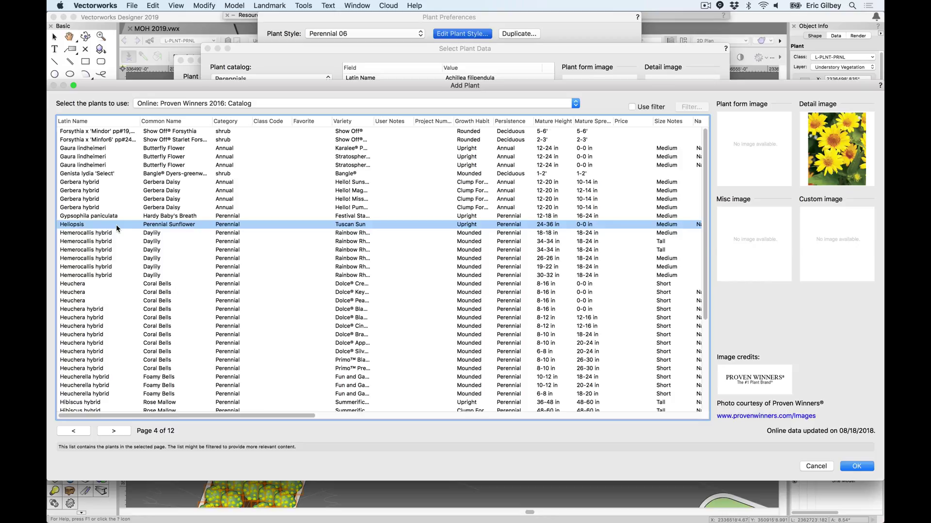
click(866, 466)
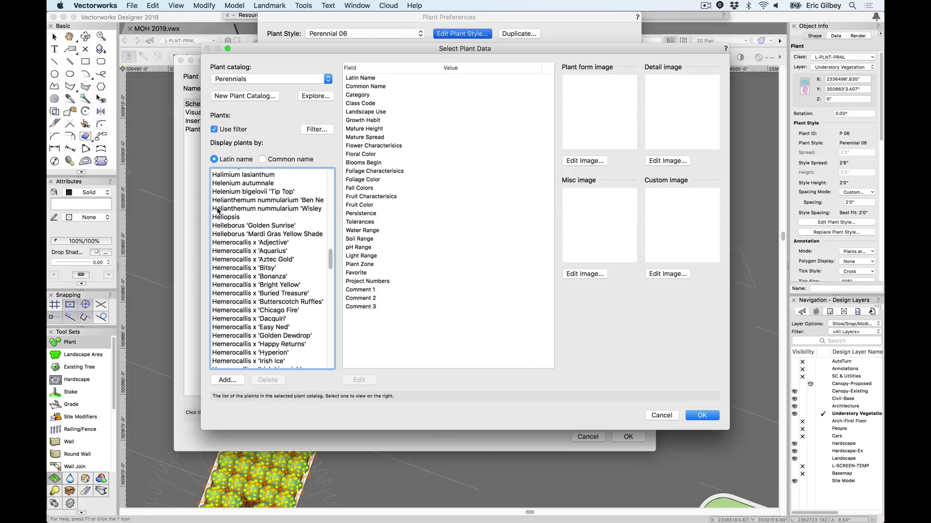
click(702, 416)
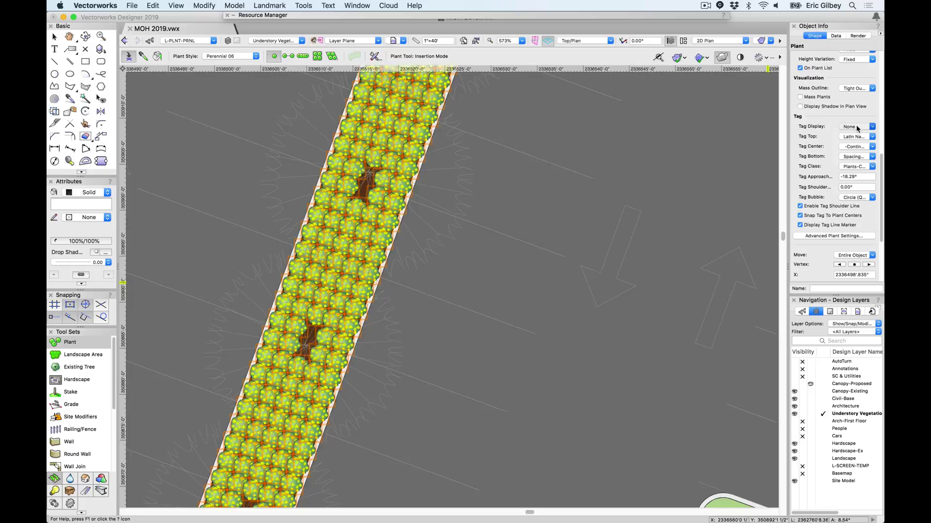